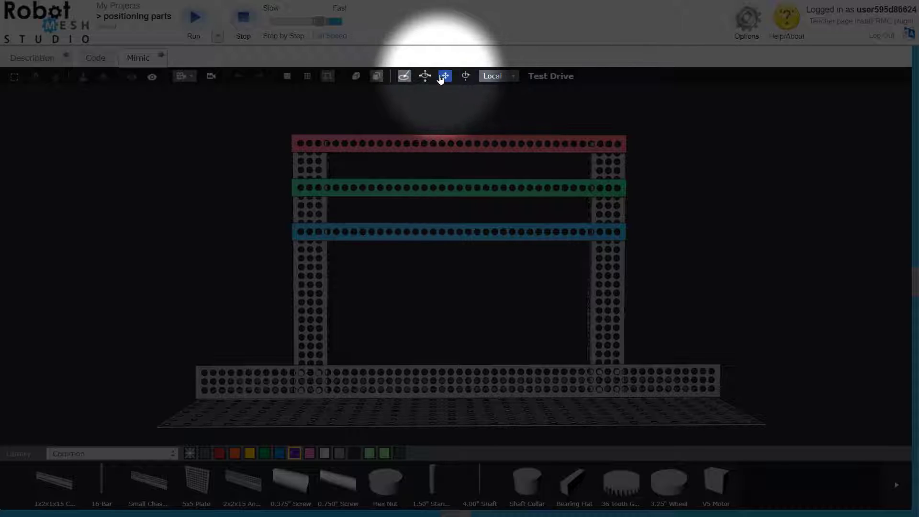
Step: Add a 1x2x1x15 C-channel from the Common library to the scene, using the translation manipulator
left_click(424, 76)
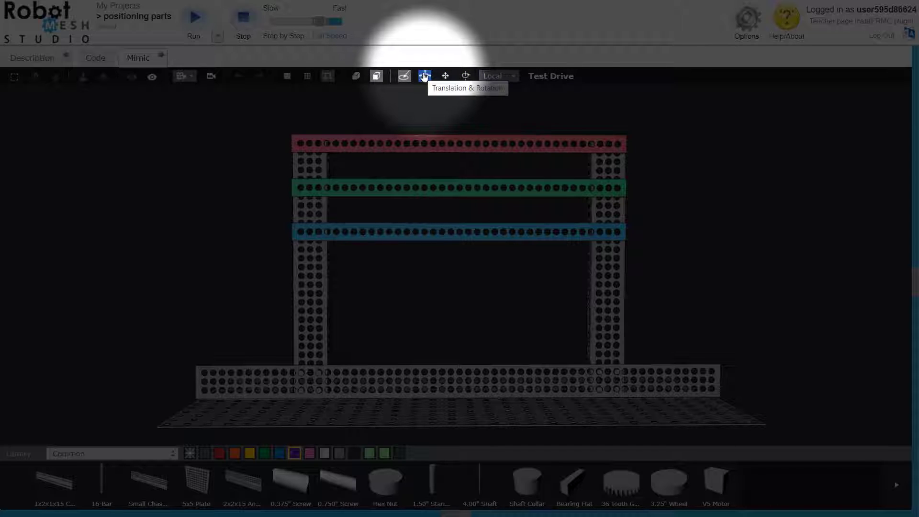
left_click(445, 78)
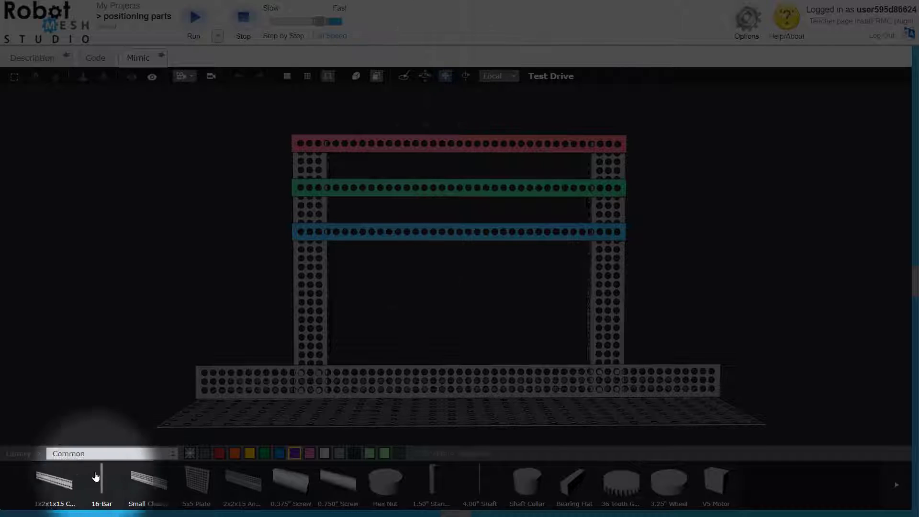
left_click(54, 481)
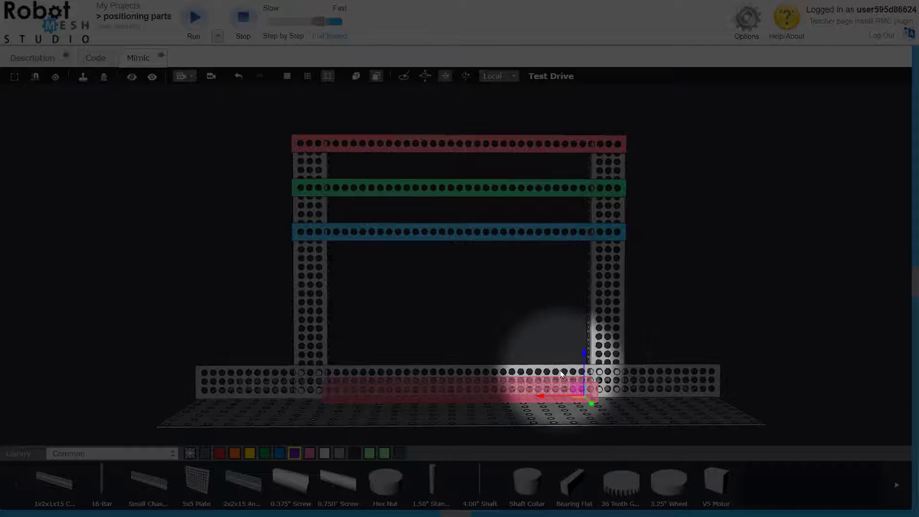
left_click(459, 78)
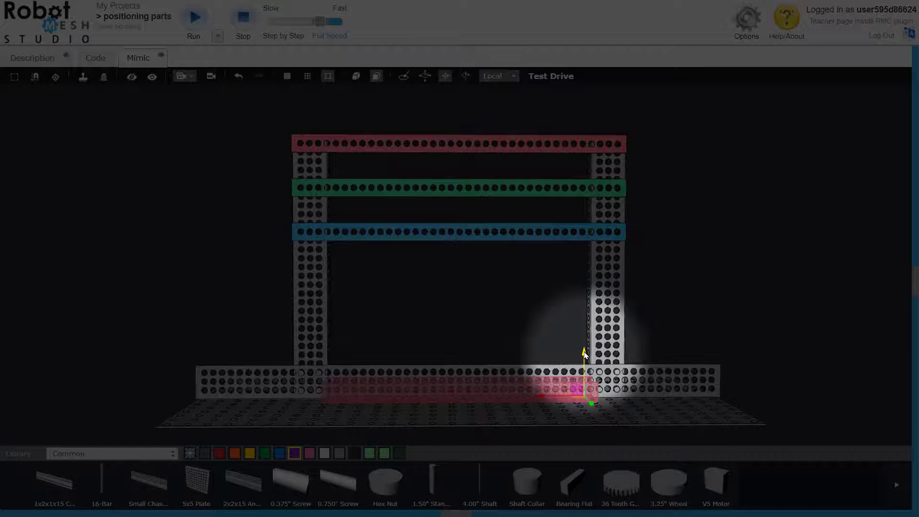
Step: Raise the new C-channel about eight holes, shift it one hole toward the left upright, and adjust its depth relative to the frame
left_click_drag(584, 354, 585, 284)
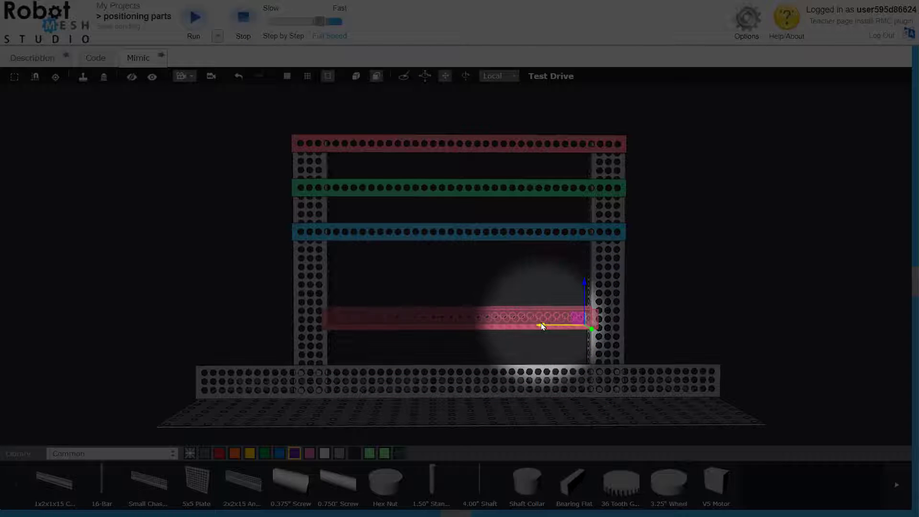
mouse_move(542, 326)
left_mouse_down()
mouse_move(493, 320)
mouse_move(534, 329)
left_mouse_up()
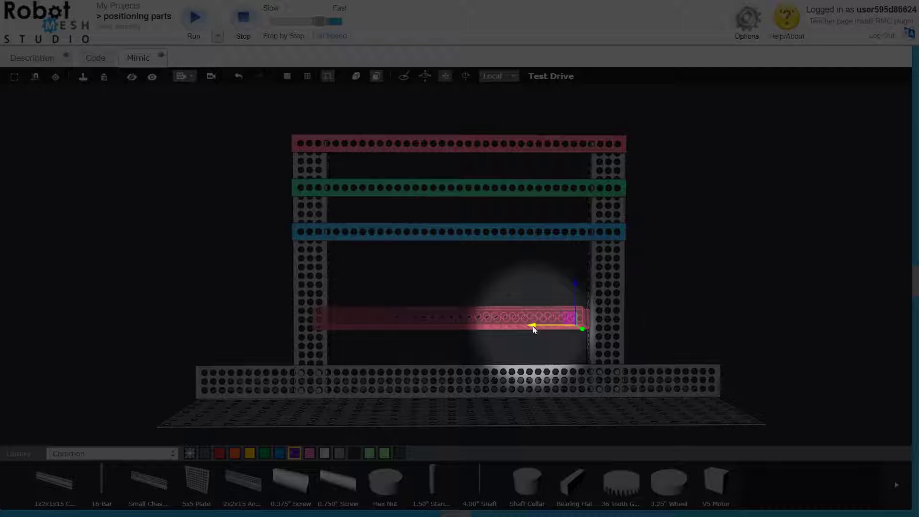
left_click_drag(723, 314, 757, 319)
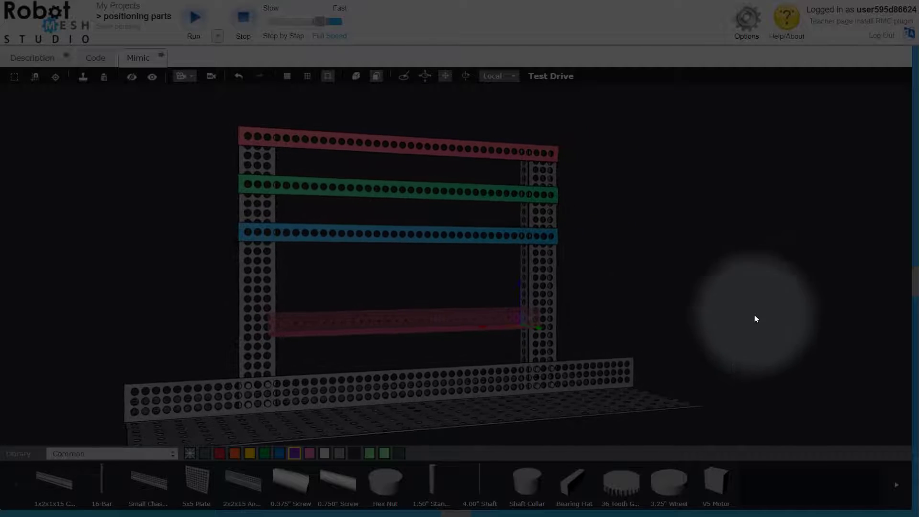
mouse_move(543, 329)
left_mouse_down()
mouse_move(581, 349)
mouse_move(562, 335)
mouse_move(544, 336)
left_mouse_up()
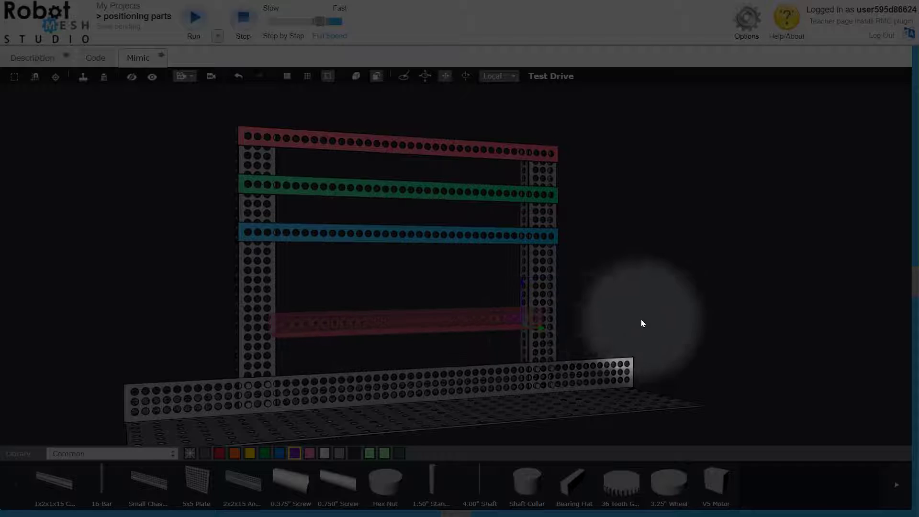
left_click_drag(650, 318, 611, 320)
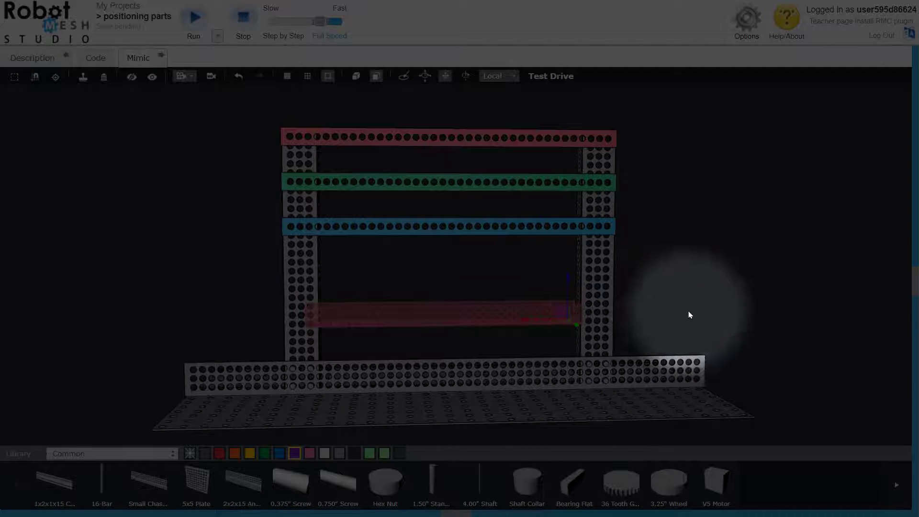
left_click_drag(690, 314, 595, 329)
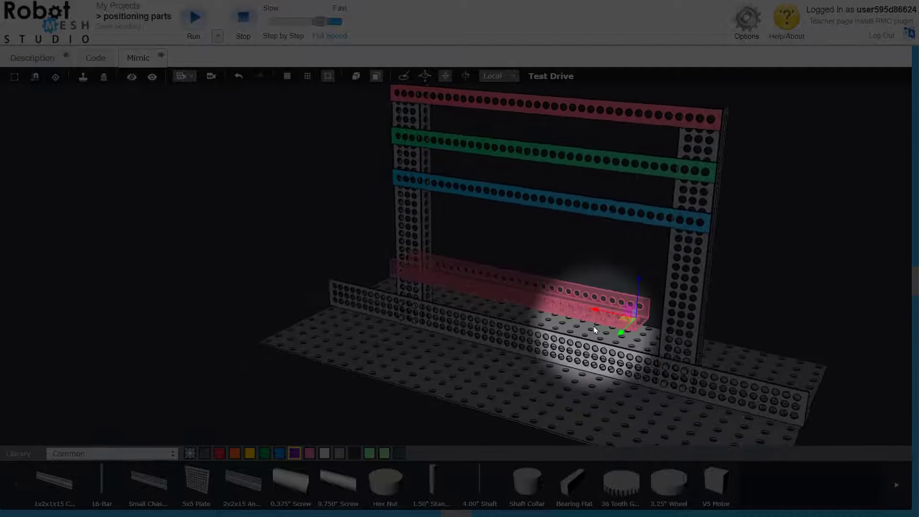
left_click_drag(751, 283, 720, 311)
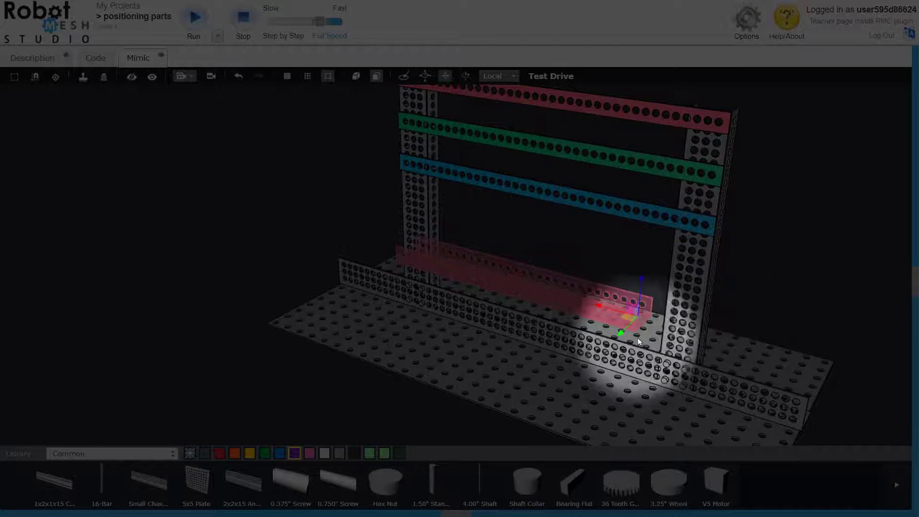
Step: Rotate the C-channel about its long axis so its wide three-hole face points forward, parallel to the coloured bars
left_click(466, 76)
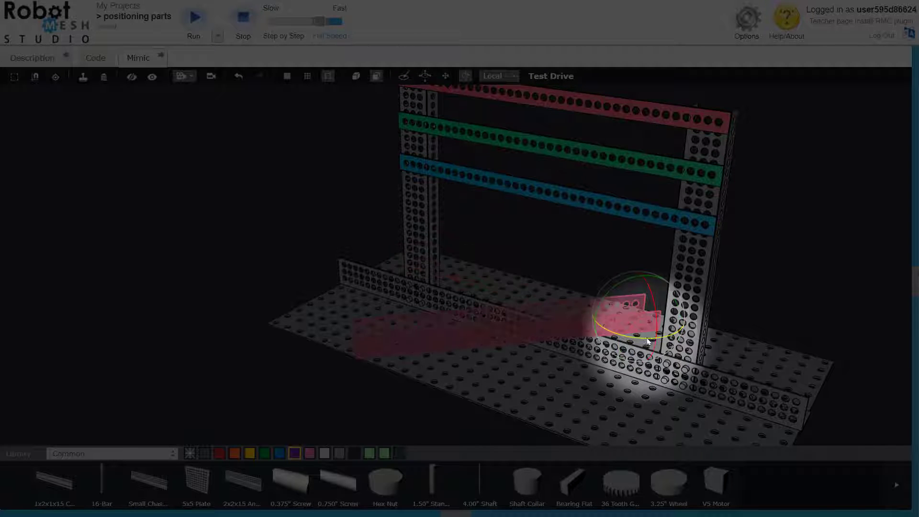
left_click_drag(644, 343, 639, 344)
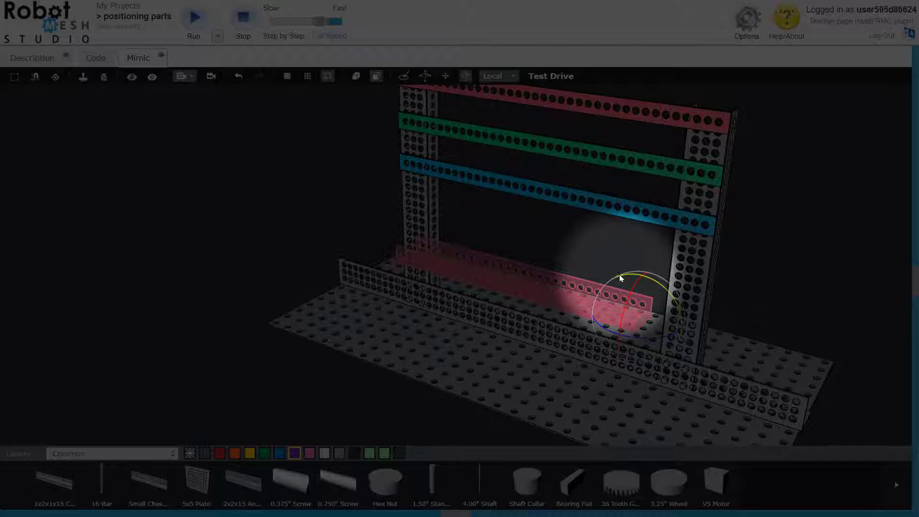
left_click_drag(620, 278, 625, 276)
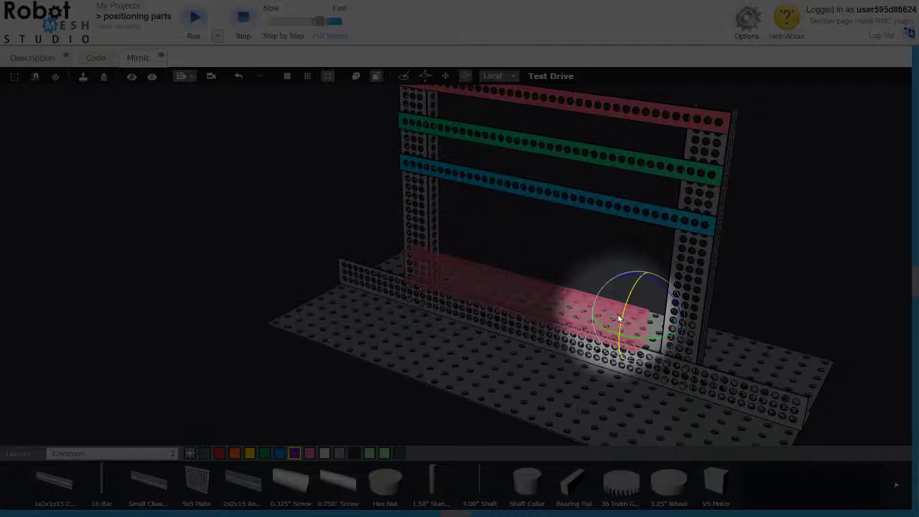
left_click(751, 276)
left_click_drag(784, 279, 867, 261)
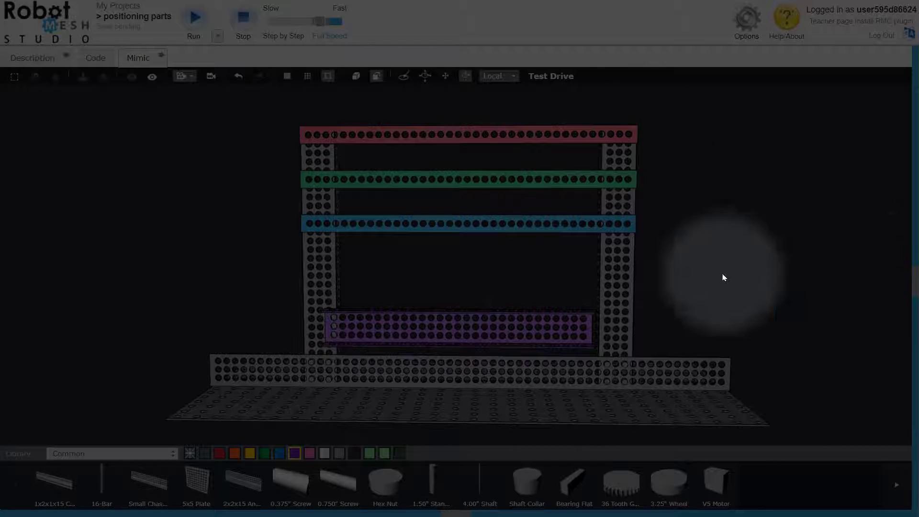
Step: With the combined Translation & Rotation manipulator, raise the purple channel just below the blue bar and shift it over the right upright
left_click(532, 324)
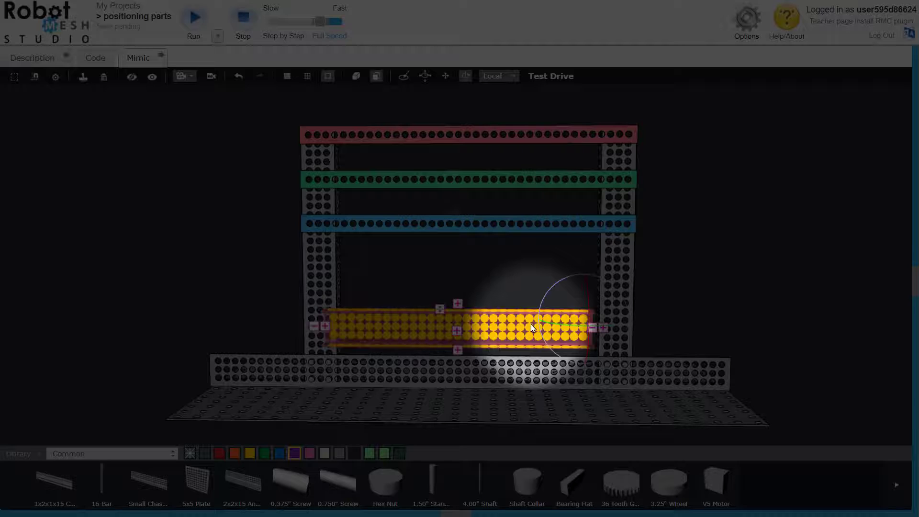
left_click(423, 74)
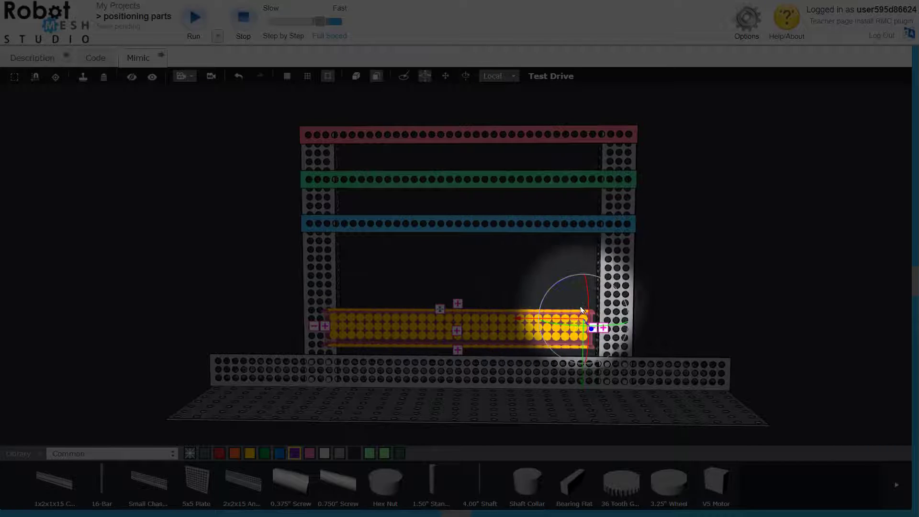
left_click_drag(588, 382, 589, 325)
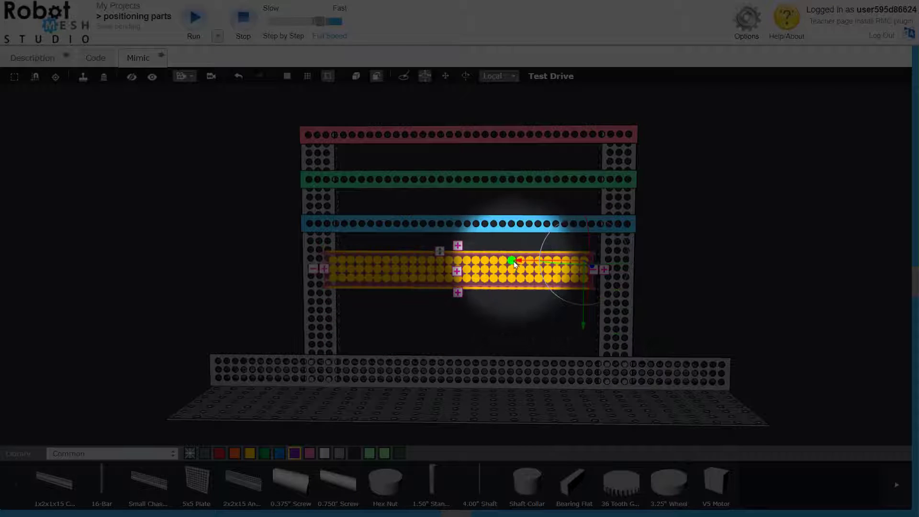
left_click_drag(522, 266, 563, 270)
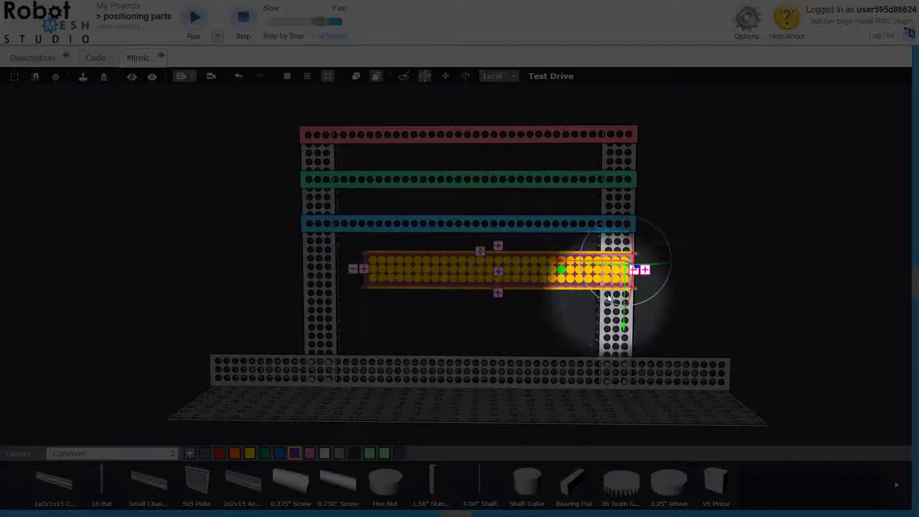
Step: Move the purple channel in depth until it sits against the face of the right upright
left_click(716, 303)
left_click_drag(692, 302, 529, 306)
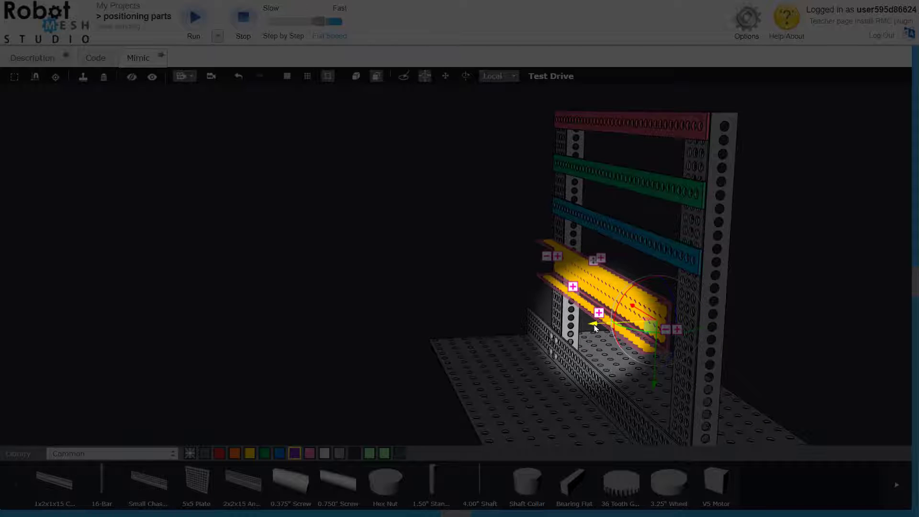
left_click_drag(597, 327, 617, 324)
mouse_move(788, 365)
left_mouse_down()
mouse_move(825, 369)
mouse_move(782, 369)
mouse_move(769, 354)
mouse_move(786, 358)
mouse_move(778, 359)
left_mouse_up()
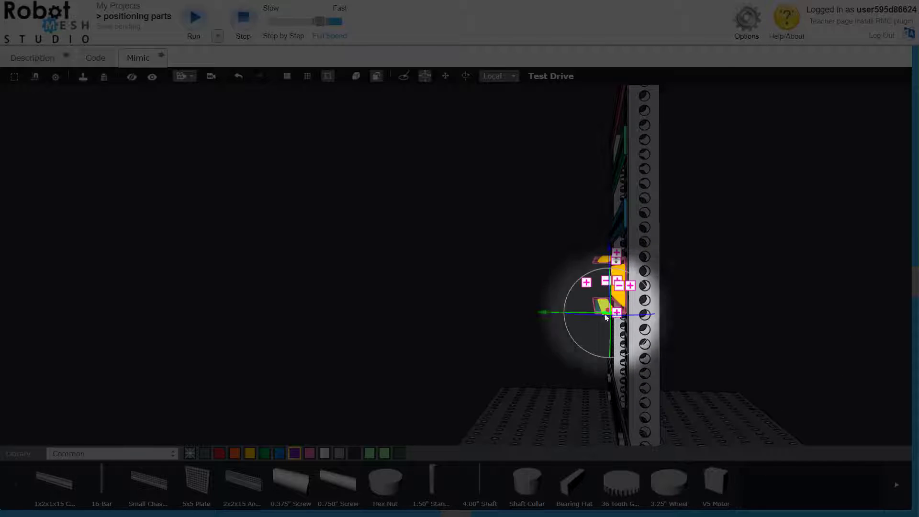
Step: Switch to the finer grid snapping and nudge the purple channel sideways to align its end with the right upright's outer edge
left_click(307, 76)
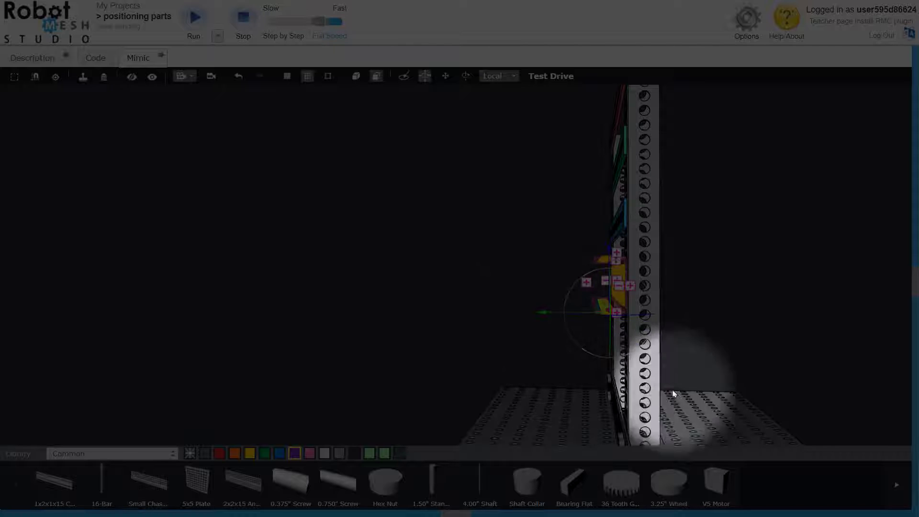
left_click_drag(729, 360, 740, 345)
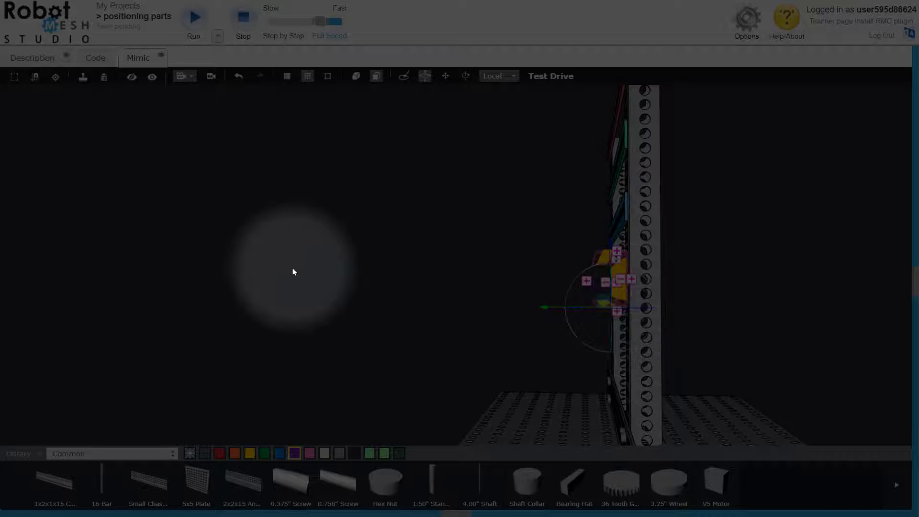
left_click_drag(302, 281, 540, 286)
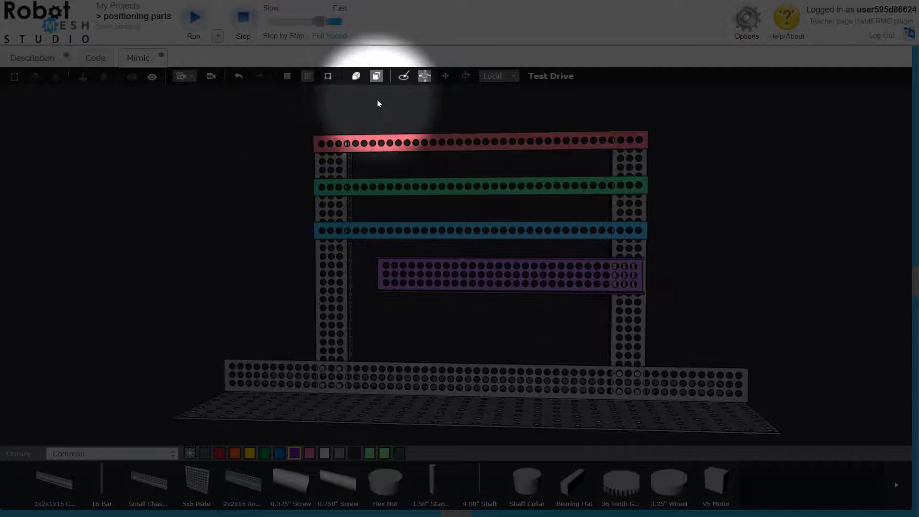
left_click(518, 289)
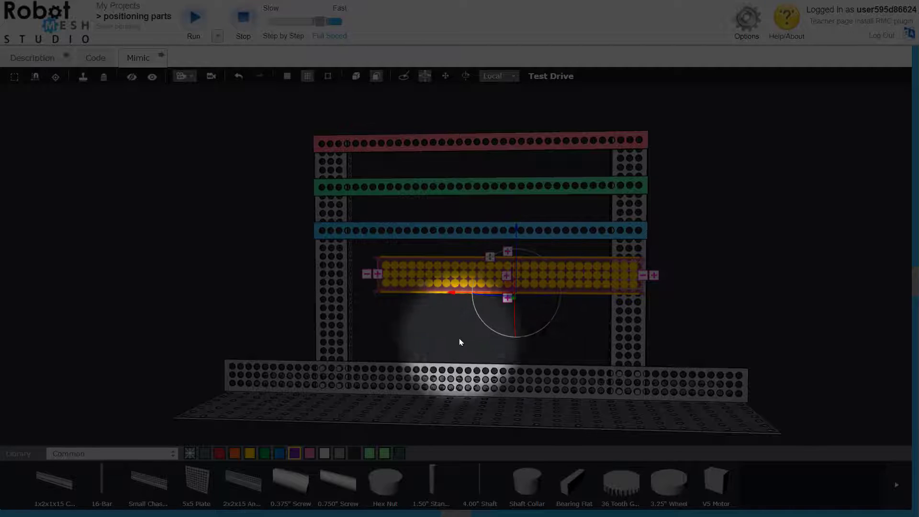
left_click_drag(452, 292, 457, 298)
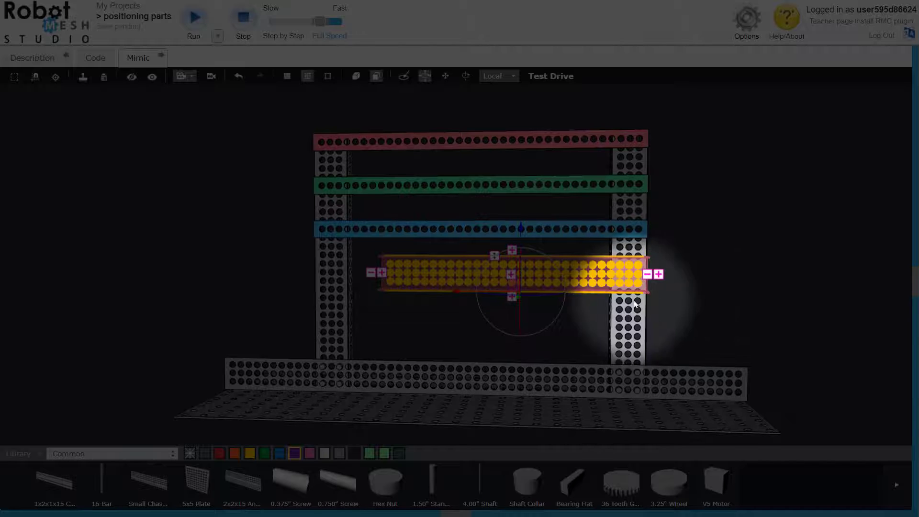
left_click(658, 311)
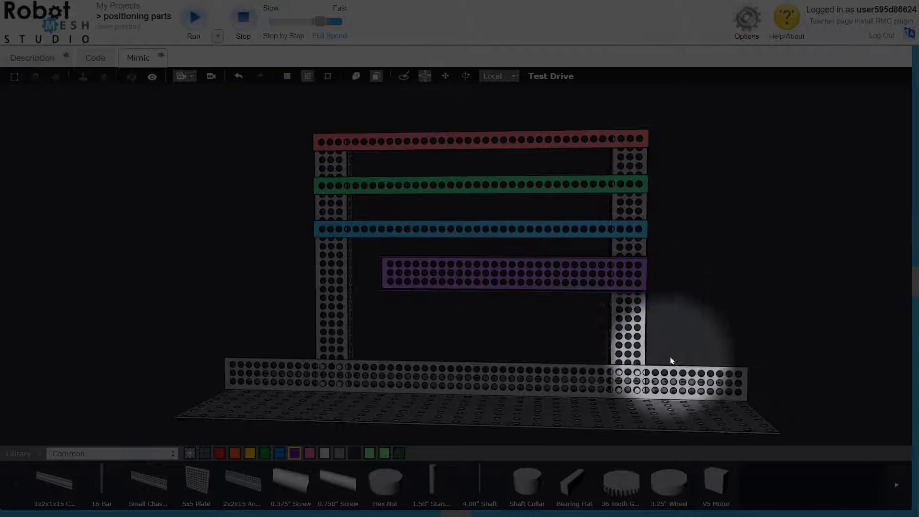
Step: Lower the purple channel by one hole along the right upright
left_click(583, 290)
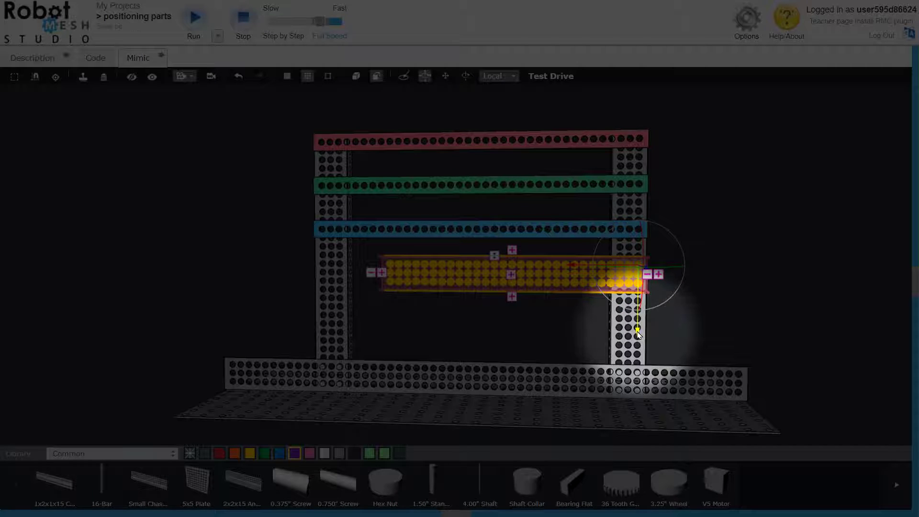
left_click_drag(638, 334, 639, 344)
left_click(727, 312)
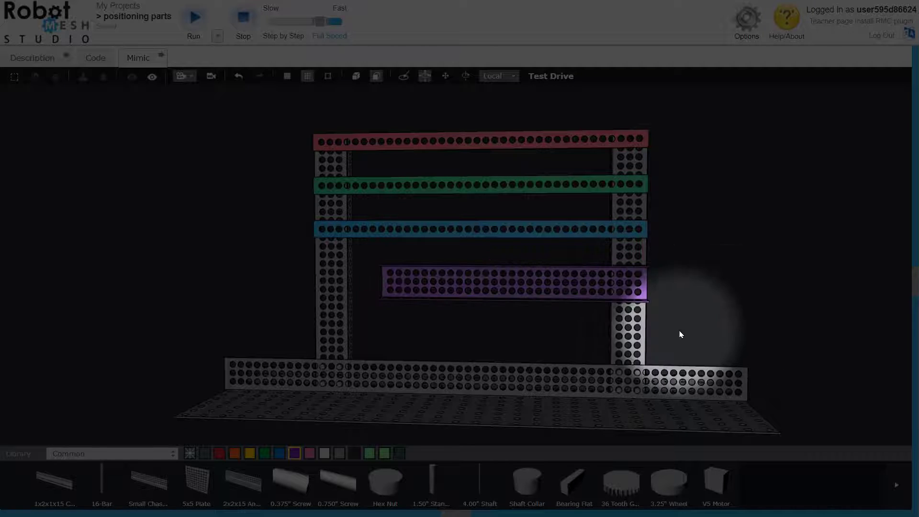
mouse_move(685, 306)
left_mouse_down()
mouse_move(738, 309)
mouse_move(702, 304)
left_mouse_up()
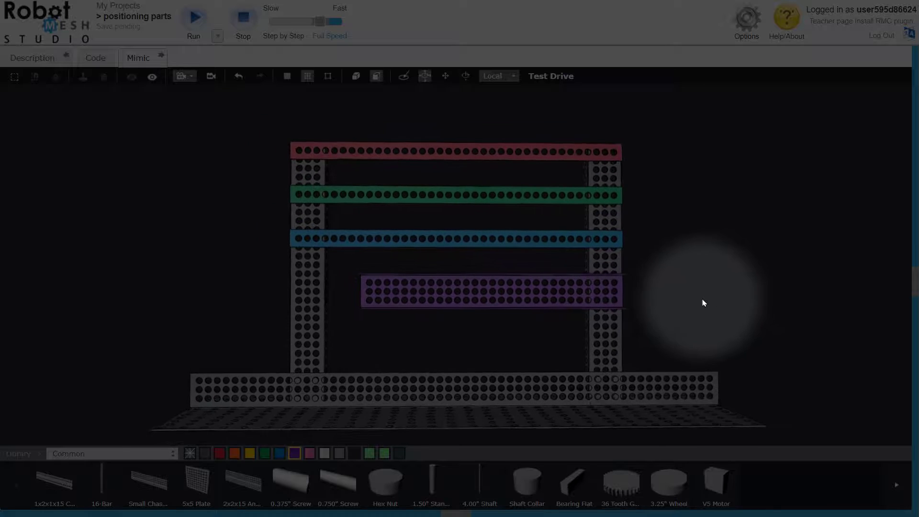
Step: Lengthen the purple channel from its free end until it spans across to the left upright's outer edge
left_click(449, 284)
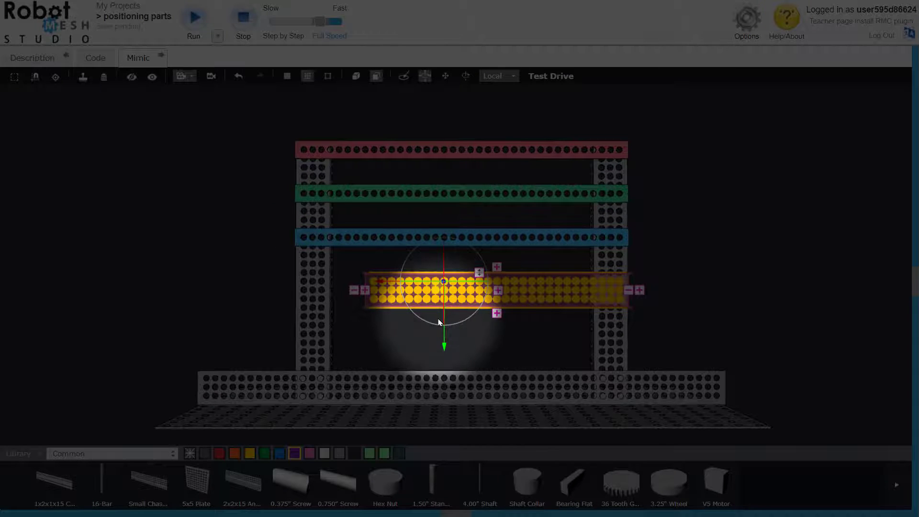
left_click_drag(774, 266, 710, 317)
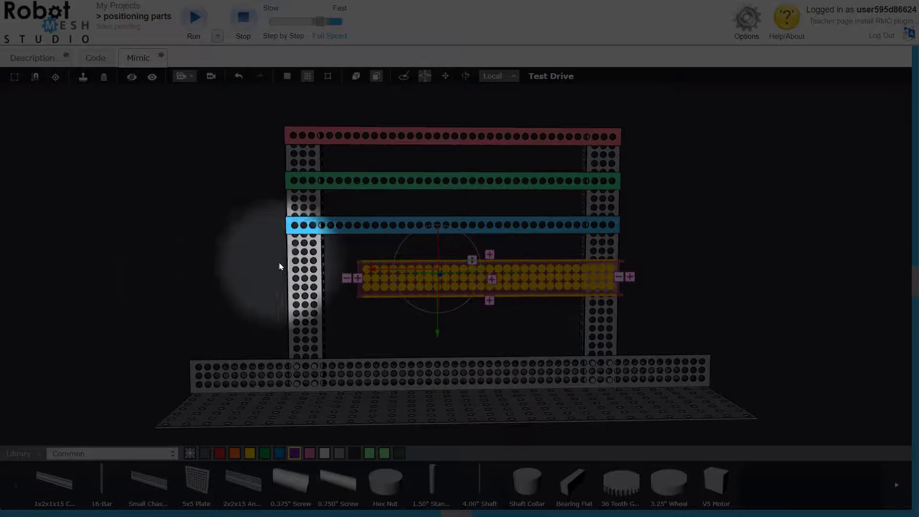
left_click(359, 280)
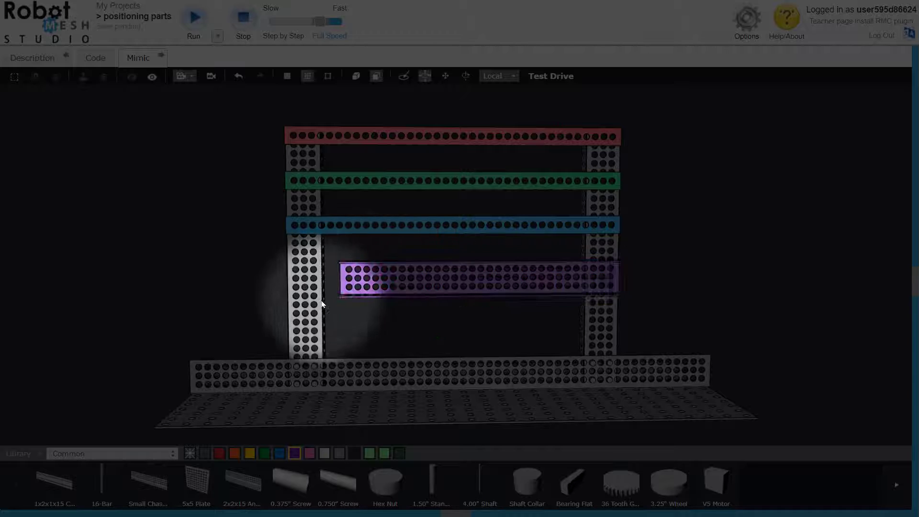
left_click(361, 295)
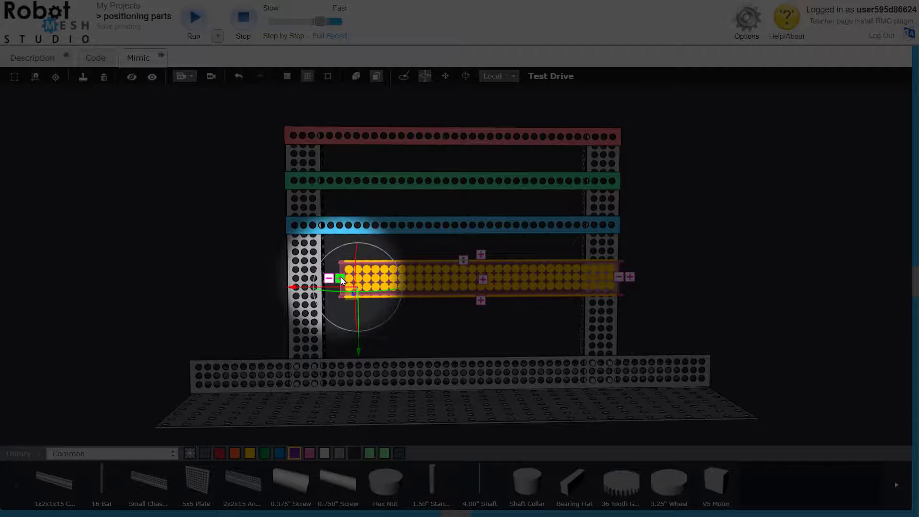
left_click(340, 279)
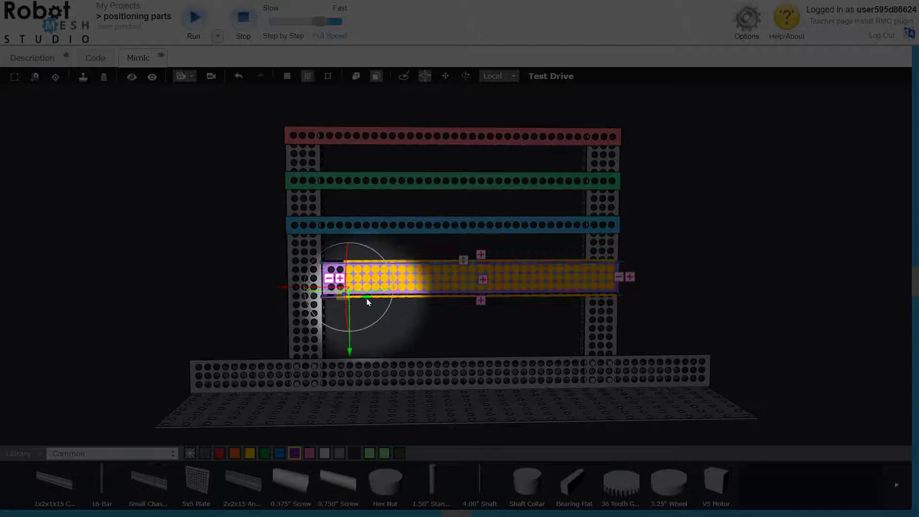
left_click(341, 280)
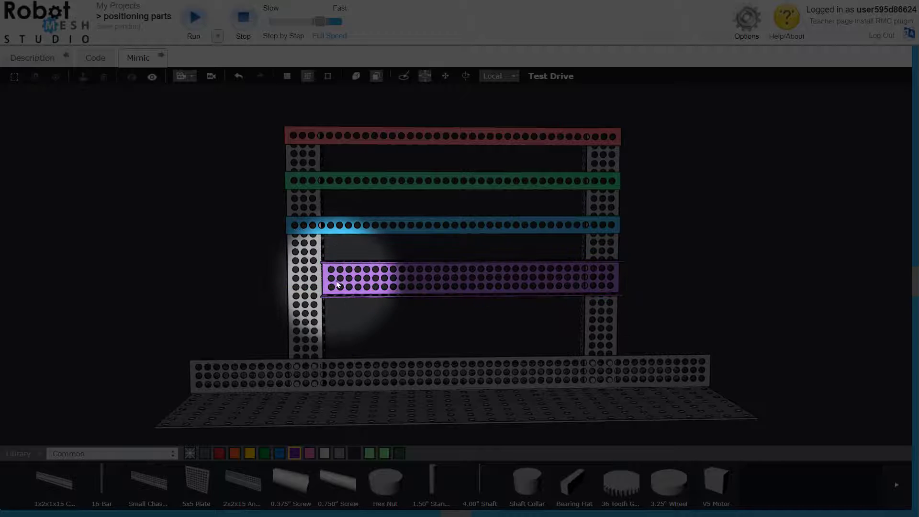
left_click(335, 283)
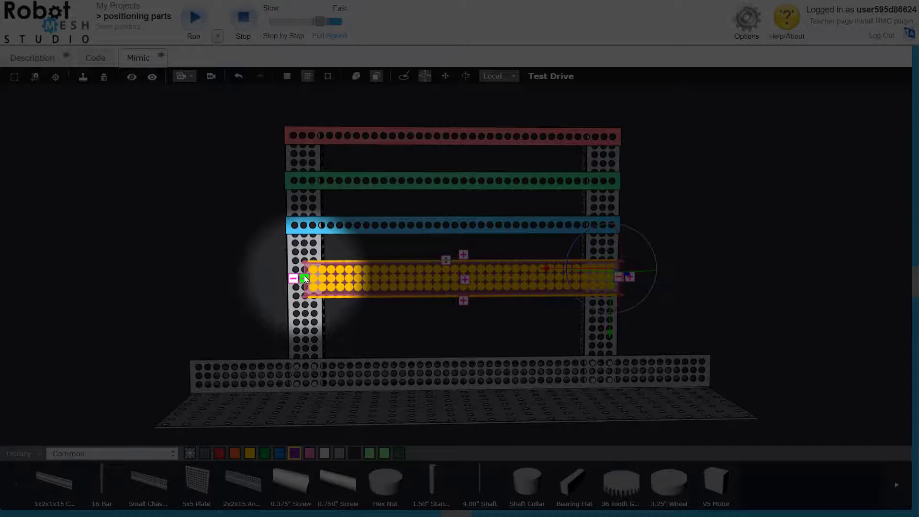
left_click(305, 279)
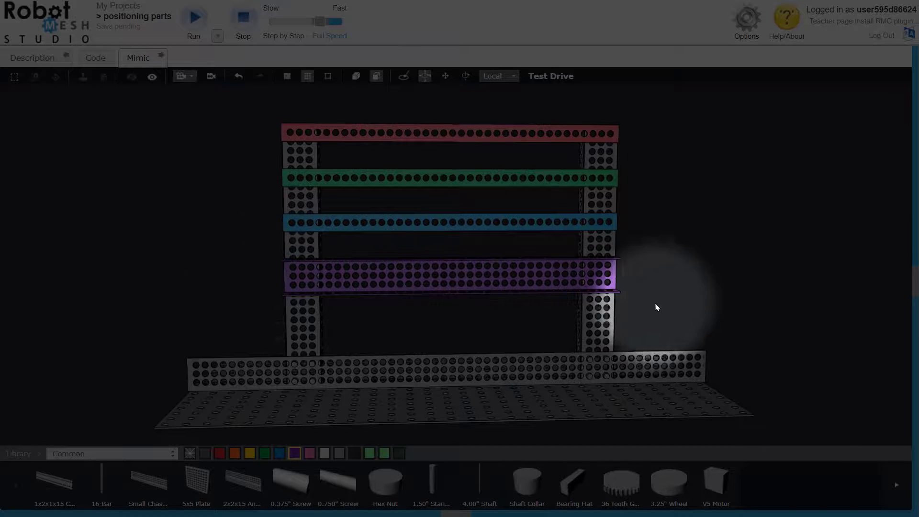
Step: Flip the purple channel so its flanges point backward between the uprights
left_click_drag(693, 296, 670, 278)
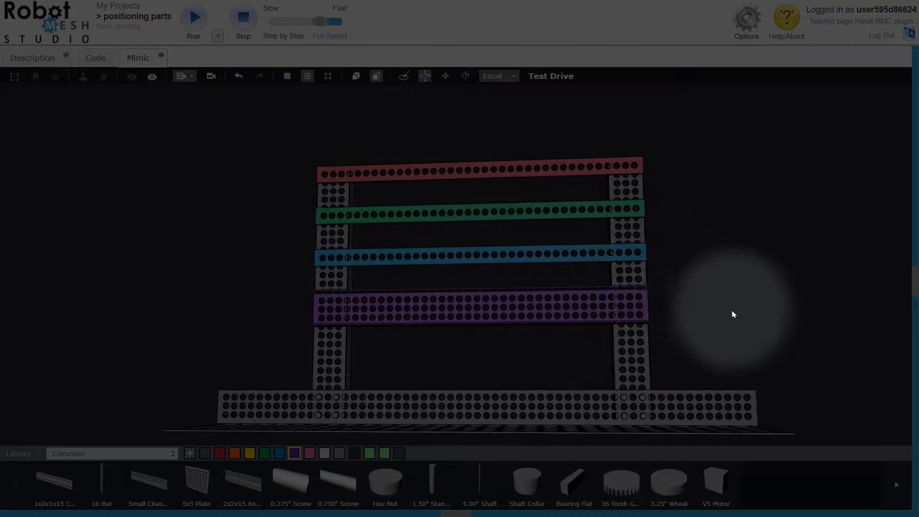
mouse_move(733, 311)
left_mouse_down()
mouse_move(719, 327)
mouse_move(522, 316)
mouse_move(660, 329)
mouse_move(742, 318)
mouse_move(720, 318)
mouse_move(737, 309)
mouse_move(737, 328)
left_mouse_up()
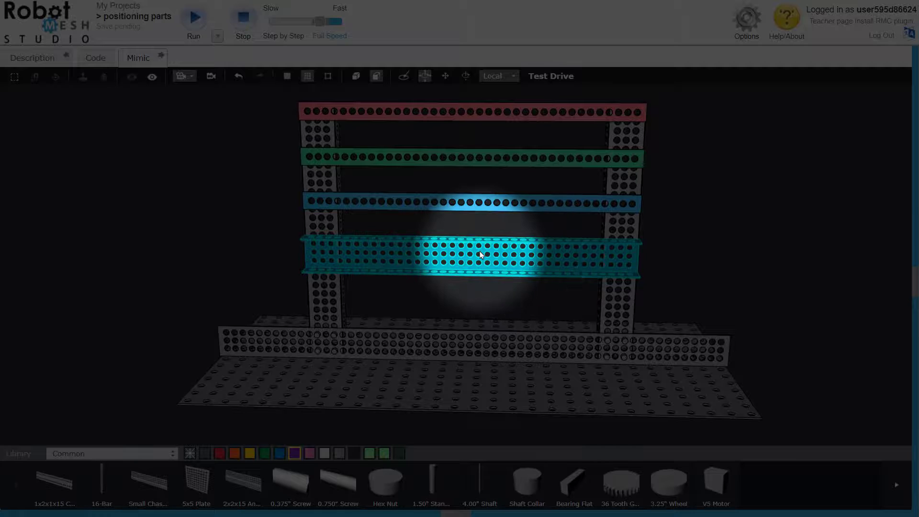
left_click(489, 263)
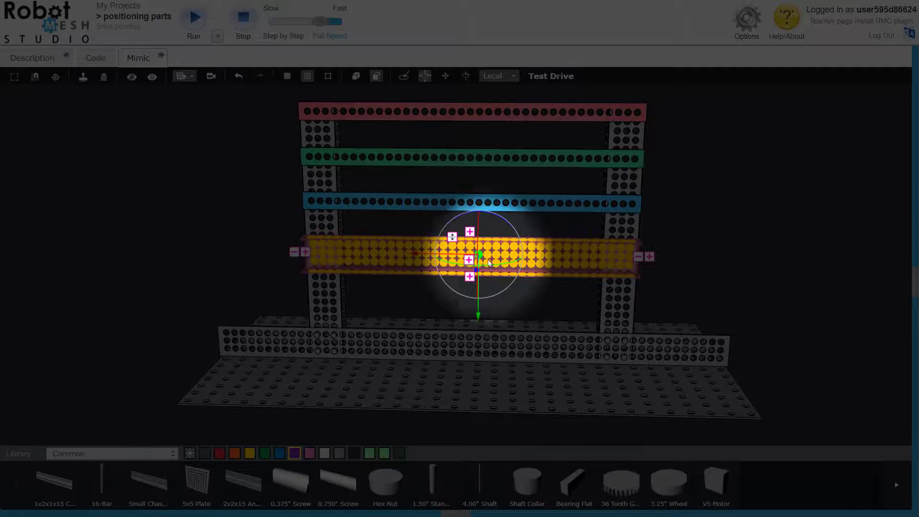
left_click(453, 239)
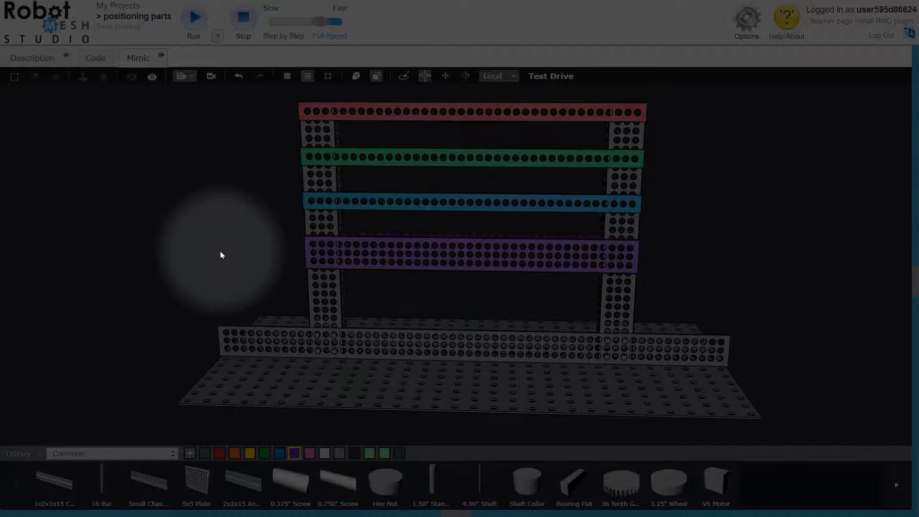
left_click_drag(222, 254, 383, 274)
left_click_drag(432, 260, 248, 257)
Step: Flip the purple channel back so its flanges point forward, then deselect it
left_click(422, 241)
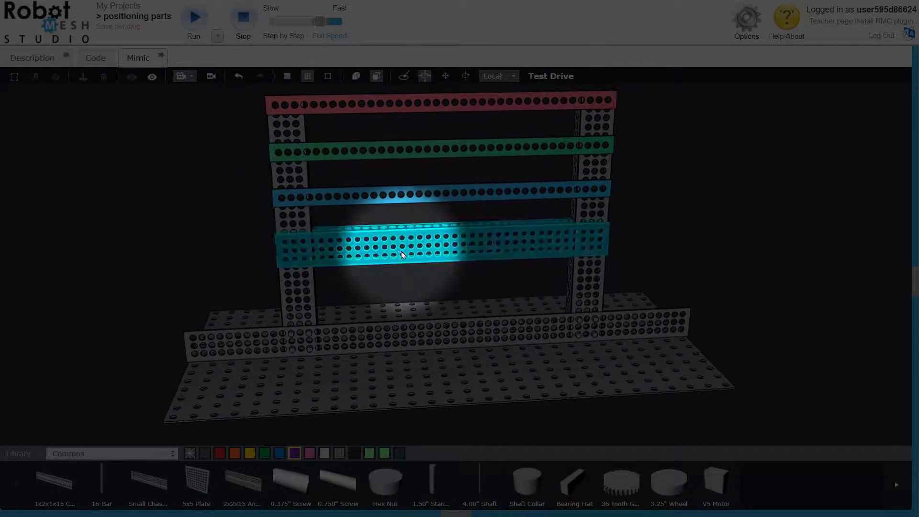
left_click(423, 239)
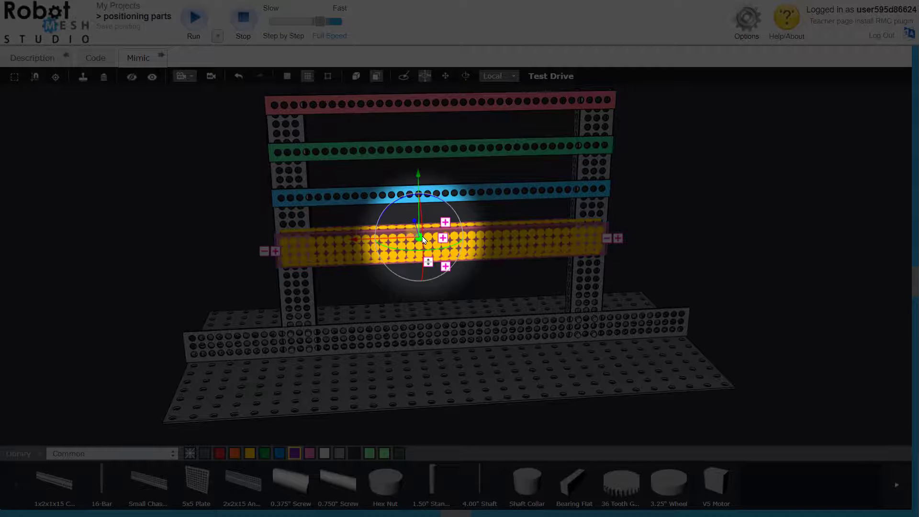
left_click(429, 263)
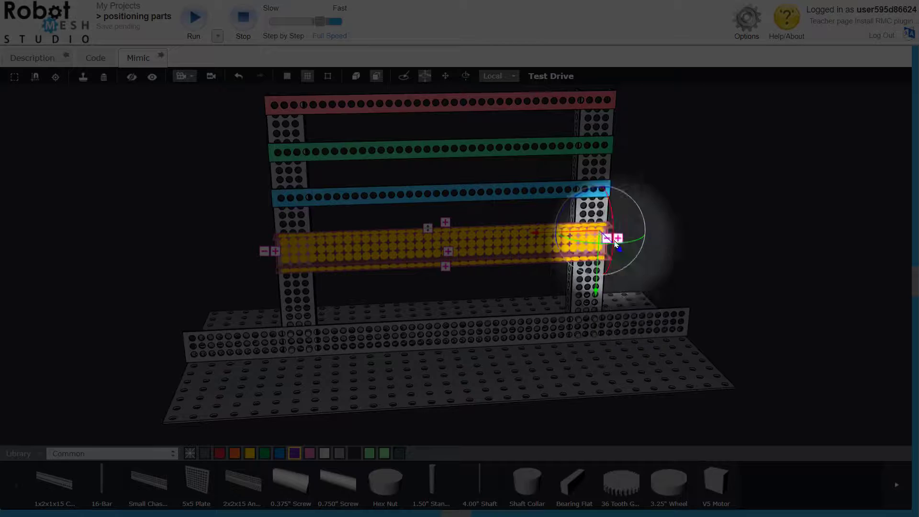
left_click(687, 222)
left_click_drag(749, 262, 727, 243)
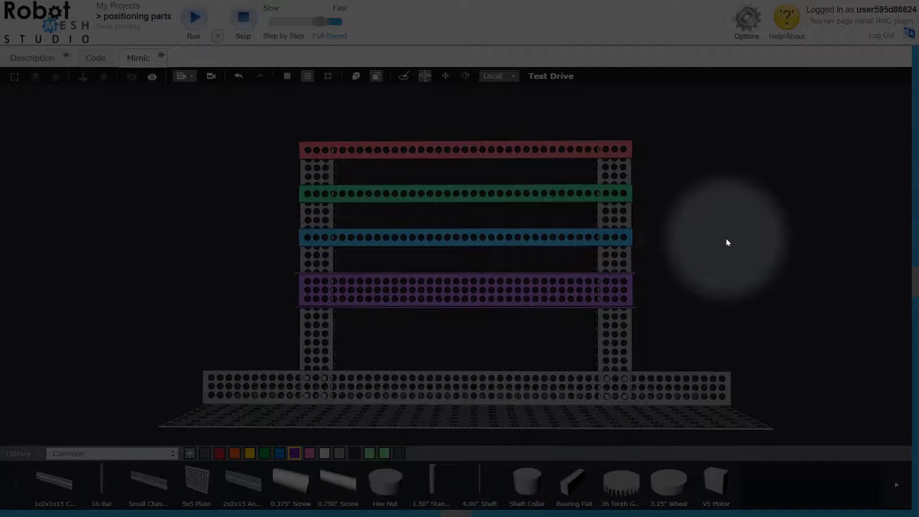
Step: Try rotating the purple channel about its right end and about its middle, keeping its original orientation
left_click(493, 286)
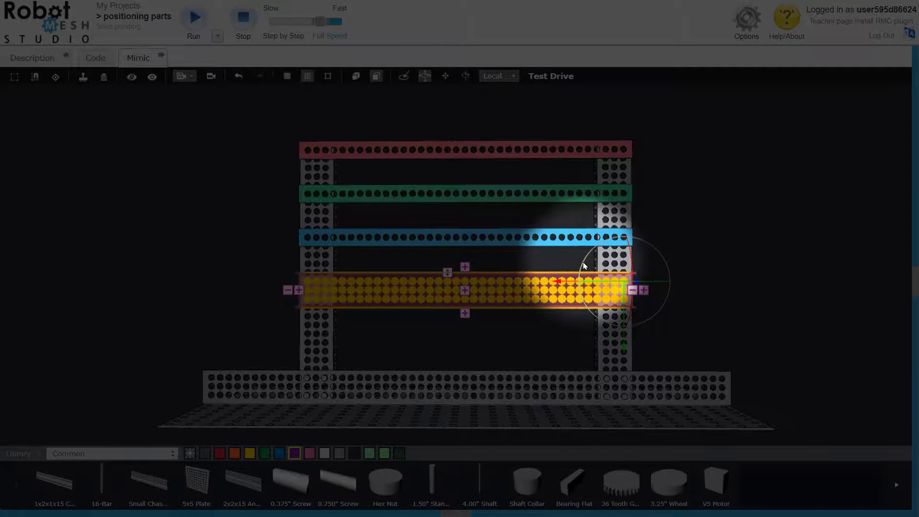
mouse_move(584, 266)
left_mouse_down()
mouse_move(580, 277)
mouse_move(584, 264)
left_mouse_up()
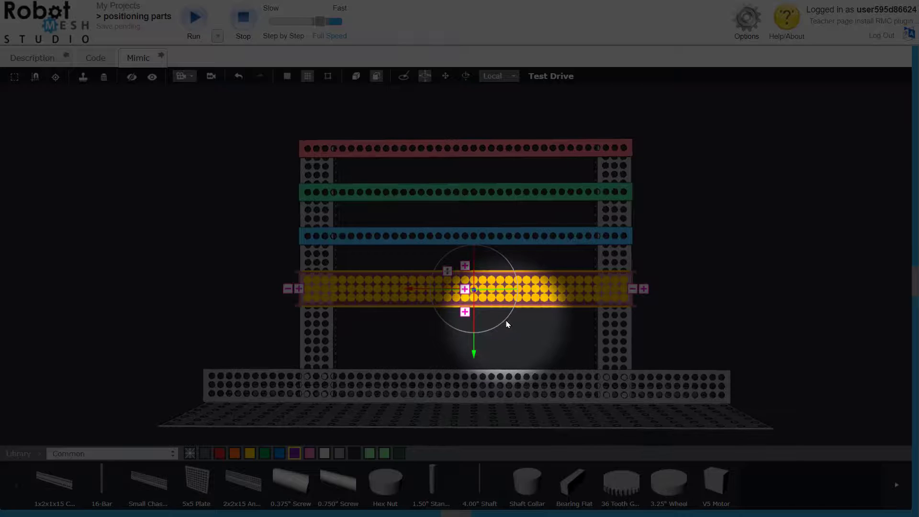
left_click_drag(503, 319, 493, 325)
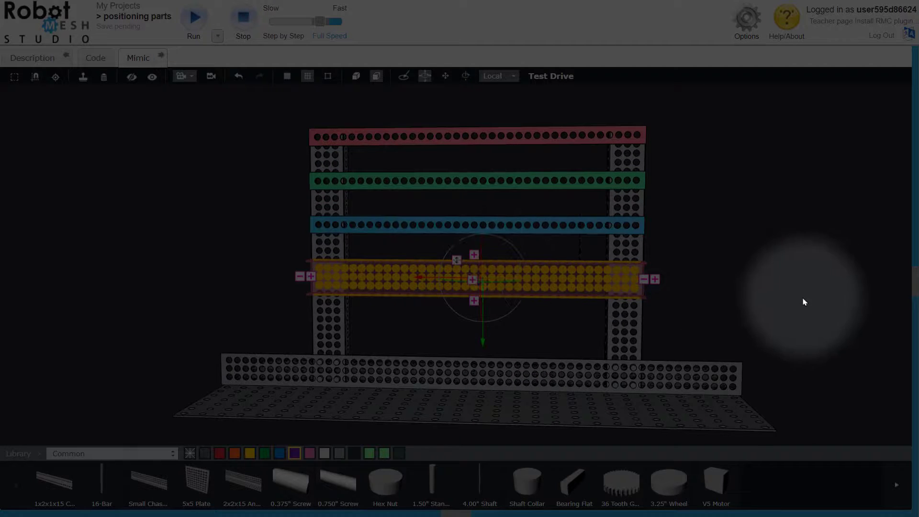
left_click_drag(805, 301, 557, 227)
left_click(759, 259)
Step: Copy the purple channel straight down the uprights, placing the duplicate just above the base channel
left_click_drag(791, 270, 849, 251)
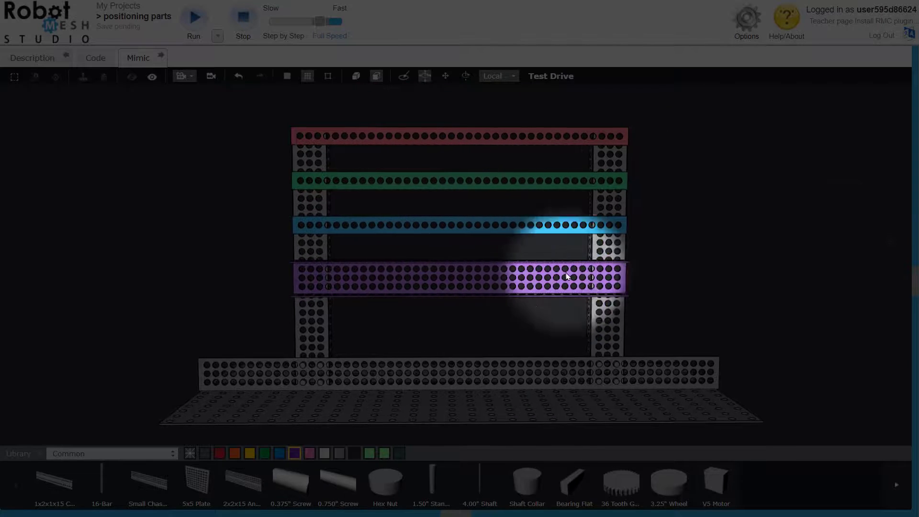
left_click_drag(688, 283, 682, 271)
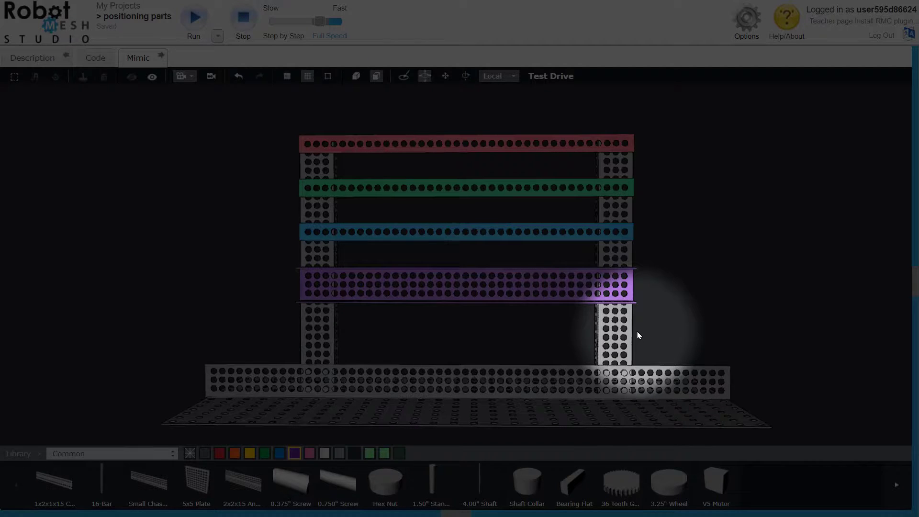
left_click(488, 305)
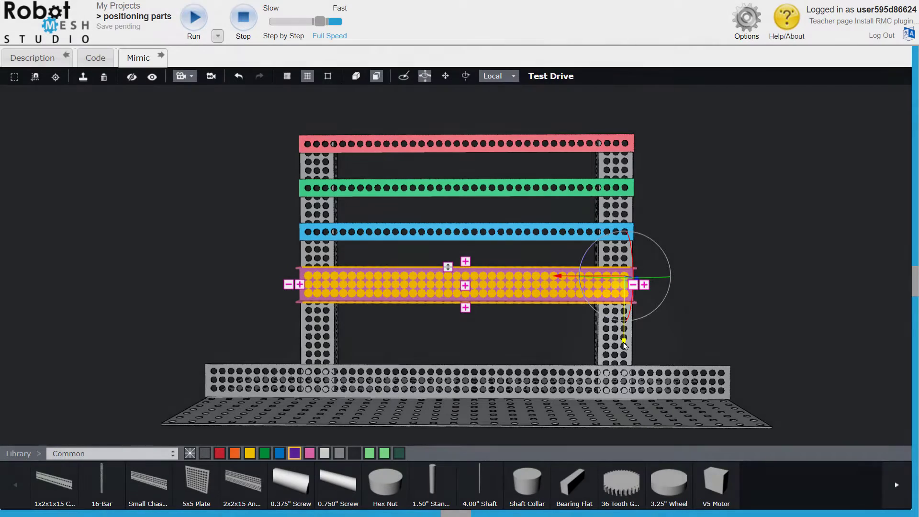
left_click_drag(624, 344, 650, 407)
left_click(795, 347)
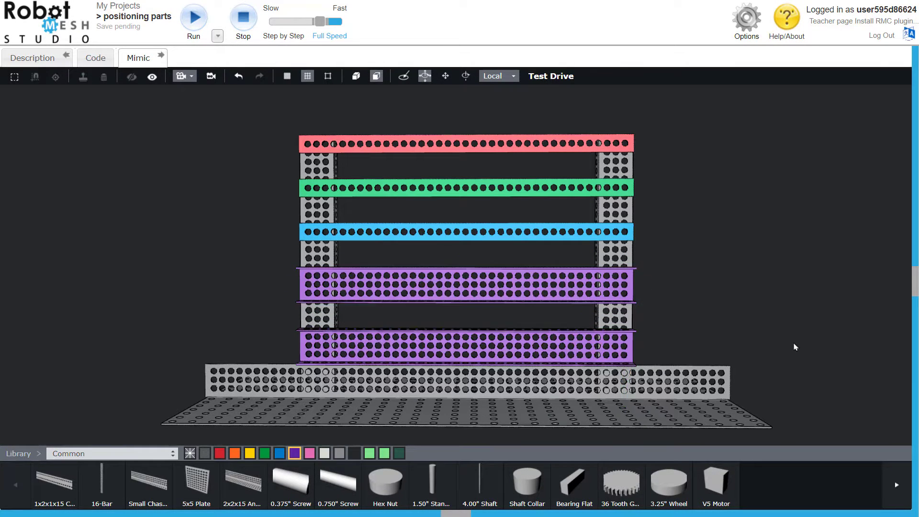